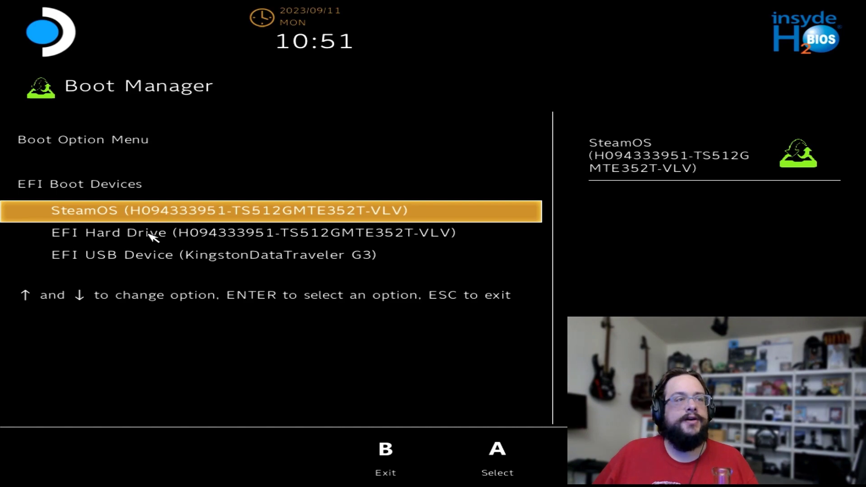
Boot the Steam Deck from the Kingston DataTraveler USB device and open KDE Partition Manager in the recovery desktop.
click(101, 259)
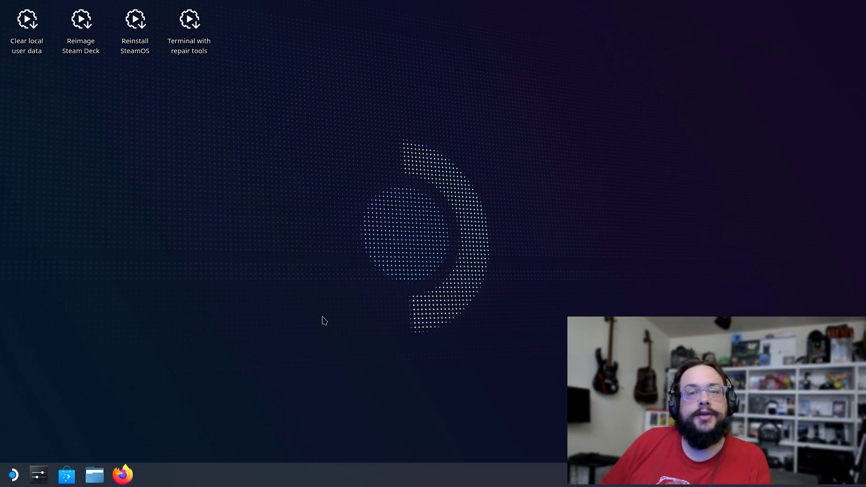
click(14, 475)
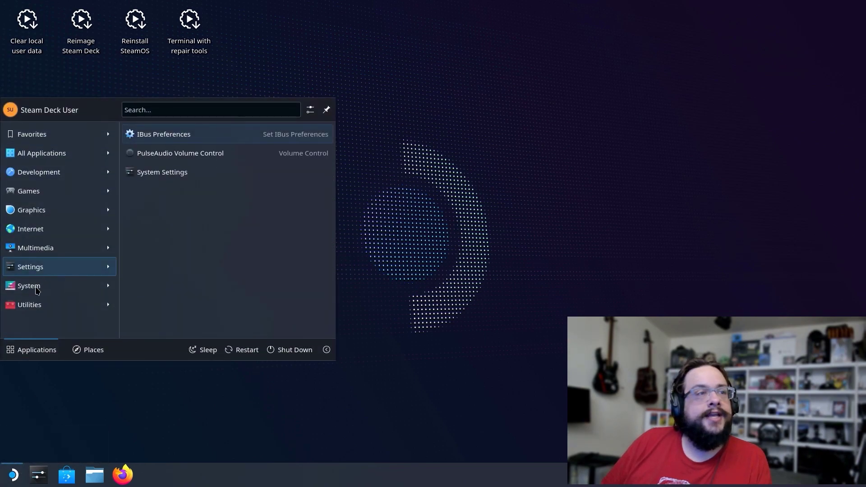
mouse_move(40, 289)
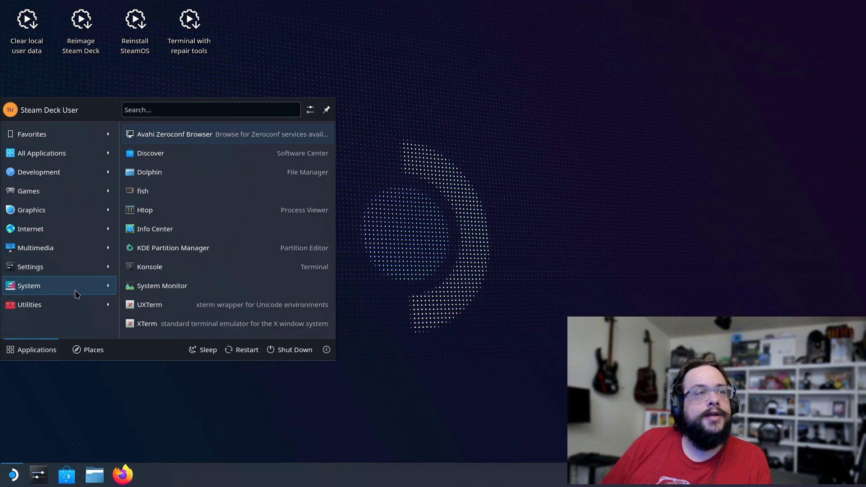
click(206, 256)
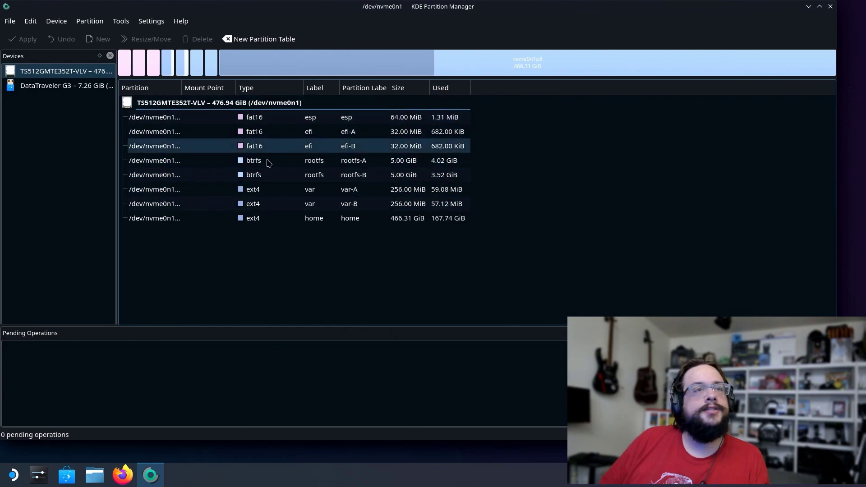
Shrink the ext4 home partition nvme0n1p8 to about 321 GiB, leaving about 145 GiB of free space after it.
click(345, 63)
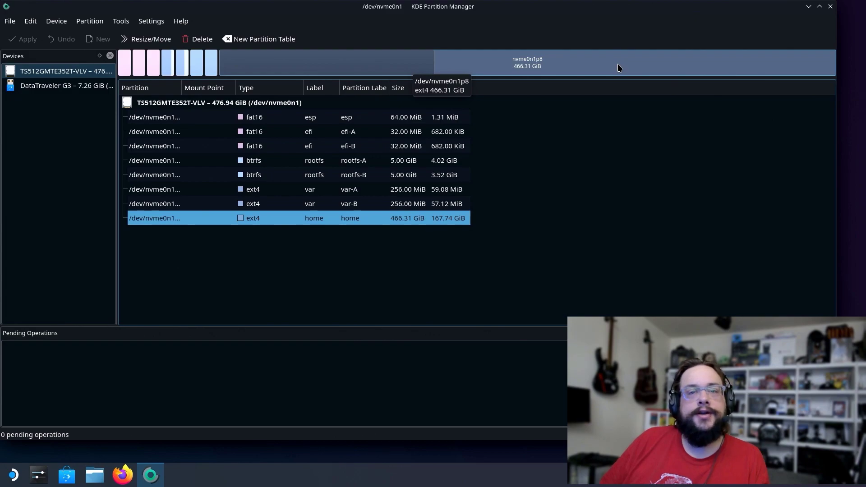
right_click(565, 67)
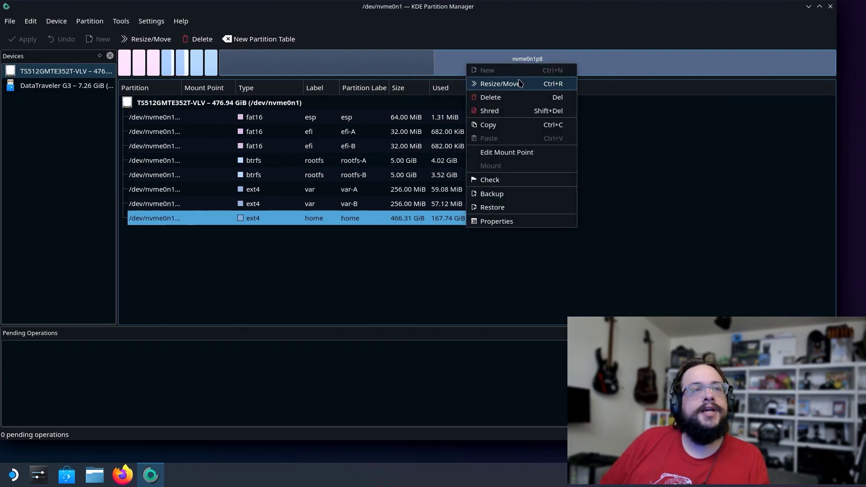
click(520, 83)
drag(364, 84, 302, 86)
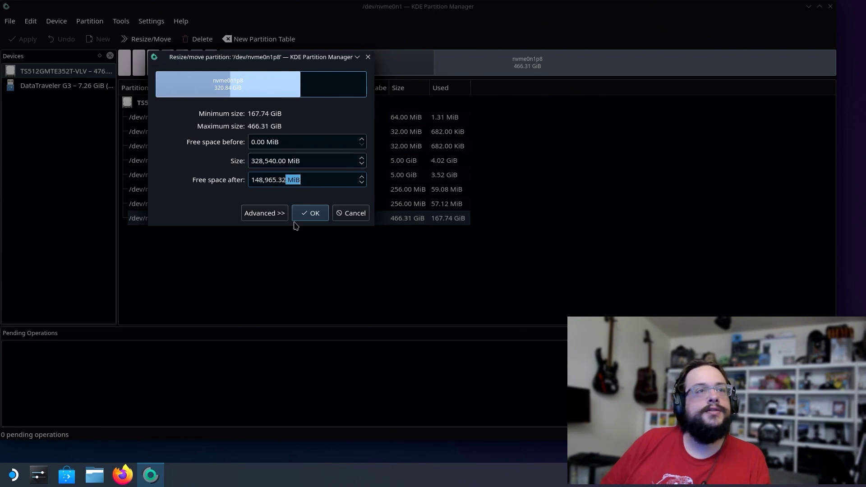
click(310, 216)
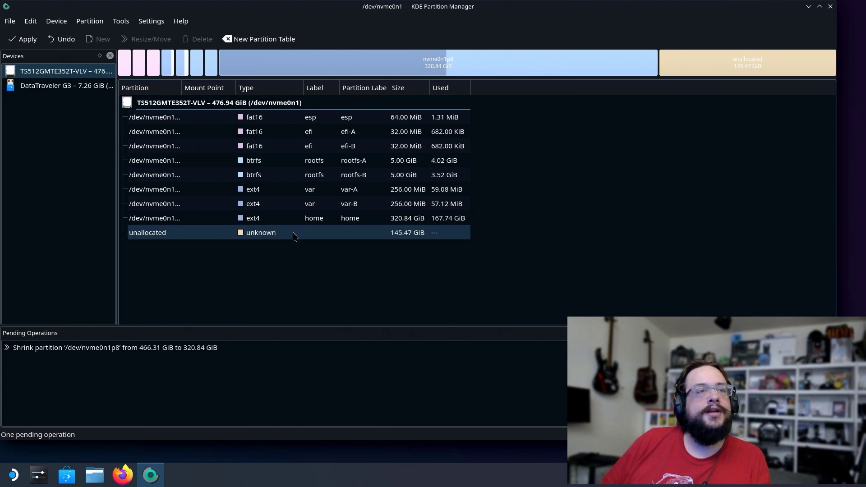
Create a primary NTFS partition without a label that fills all of the unallocated space behind the home partition.
click(409, 240)
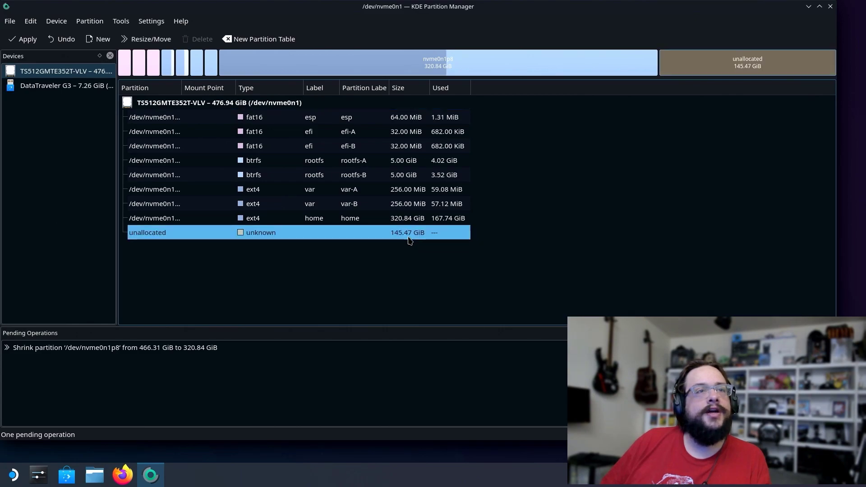
right_click(382, 237)
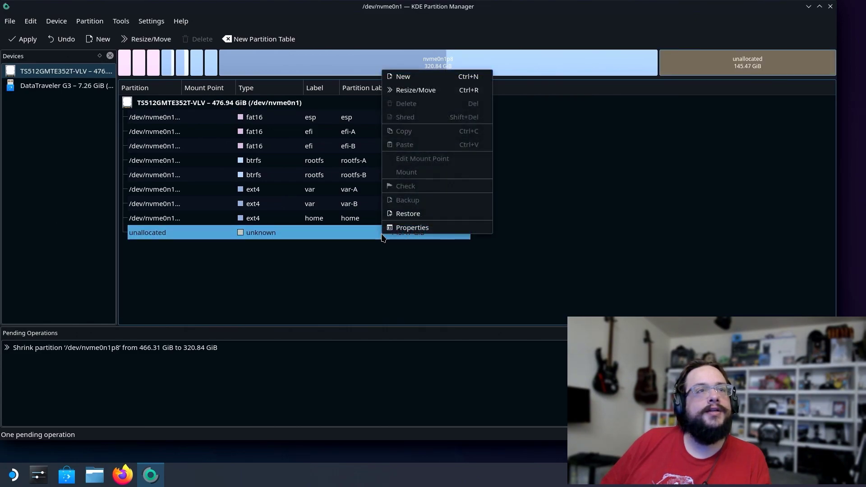
click(421, 77)
click(422, 161)
scroll(450, 240, down, 2)
scroll(451, 240, up, 2)
scroll(449, 243, down, 1)
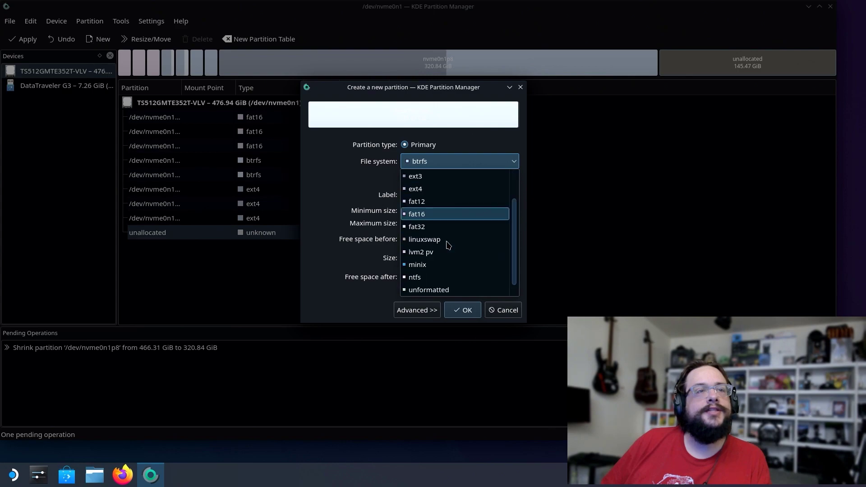
click(439, 277)
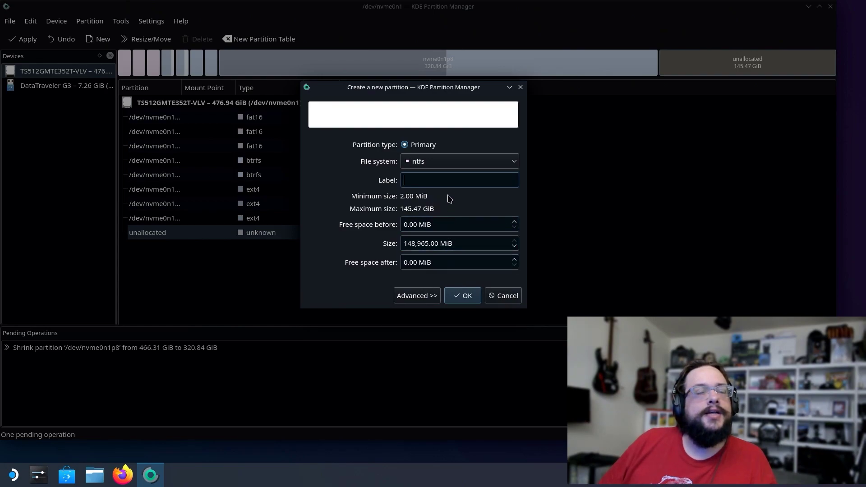
click(462, 296)
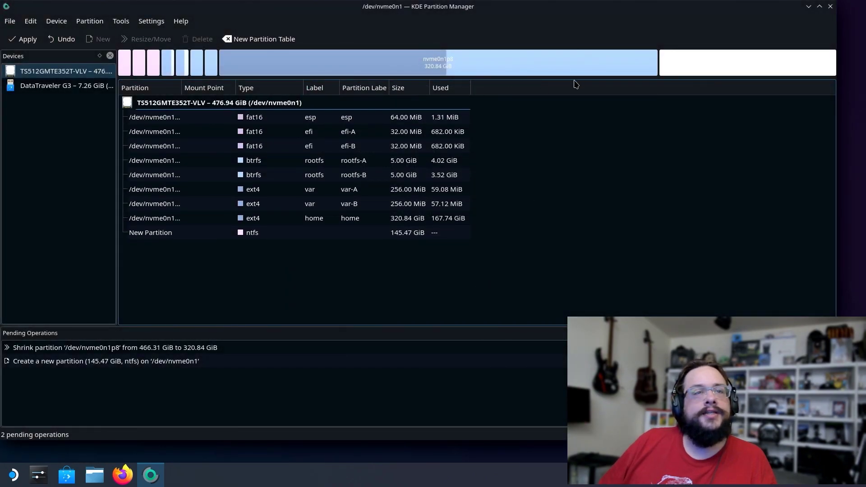
Apply the pending home partition shrink and NTFS partition creation to the internal drive, and dismiss the finished report.
drag(588, 11, 483, 1)
double_click(433, 6)
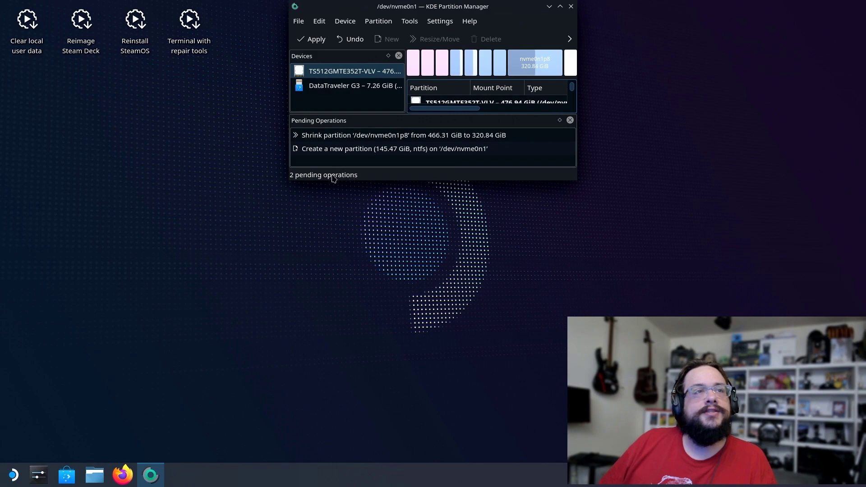
drag(232, 10, 292, 38)
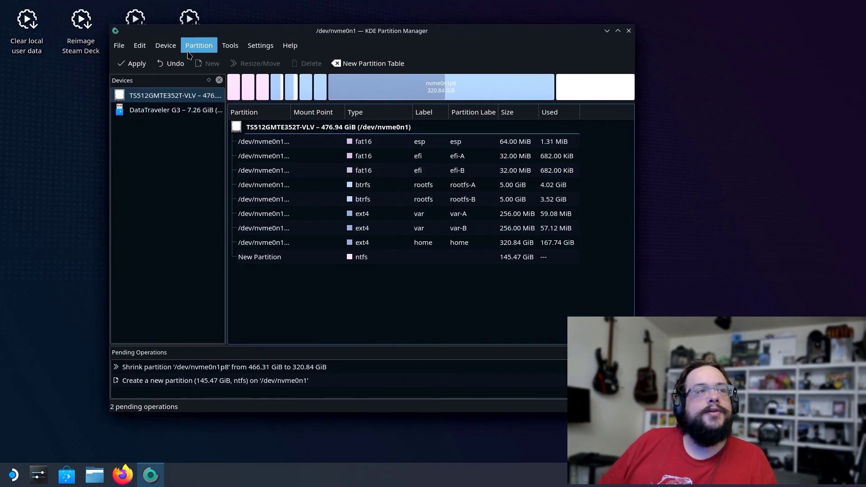
click(134, 63)
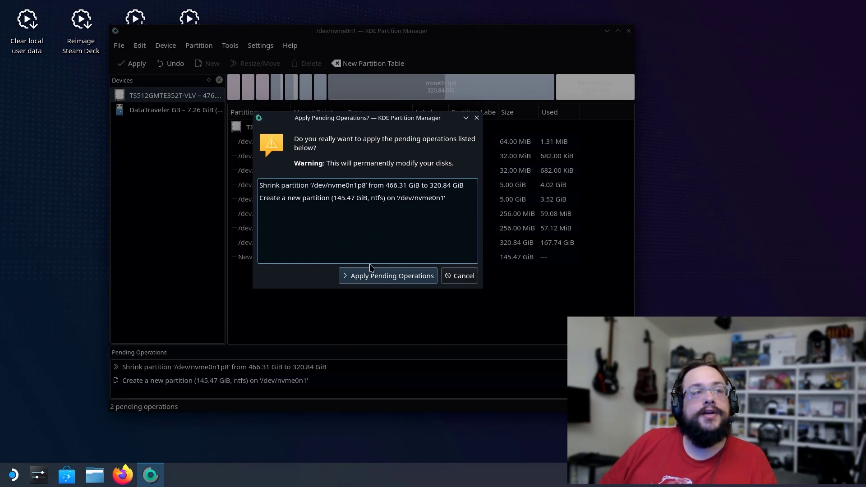
click(366, 279)
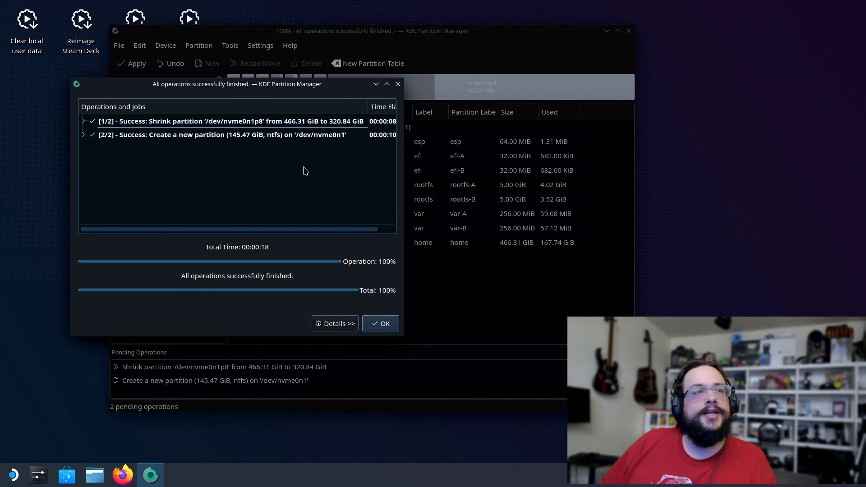
click(379, 324)
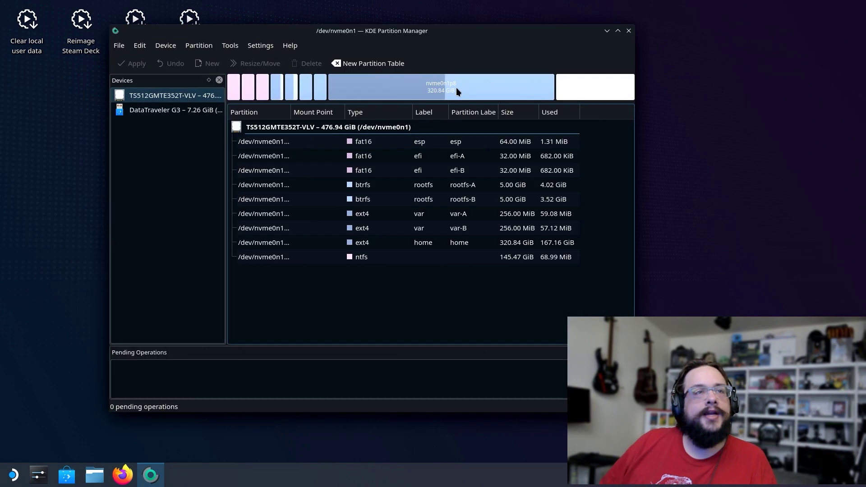
Check the home and NTFS partitions, close KDE Partition Manager, and shut down the Steam Deck.
click(457, 88)
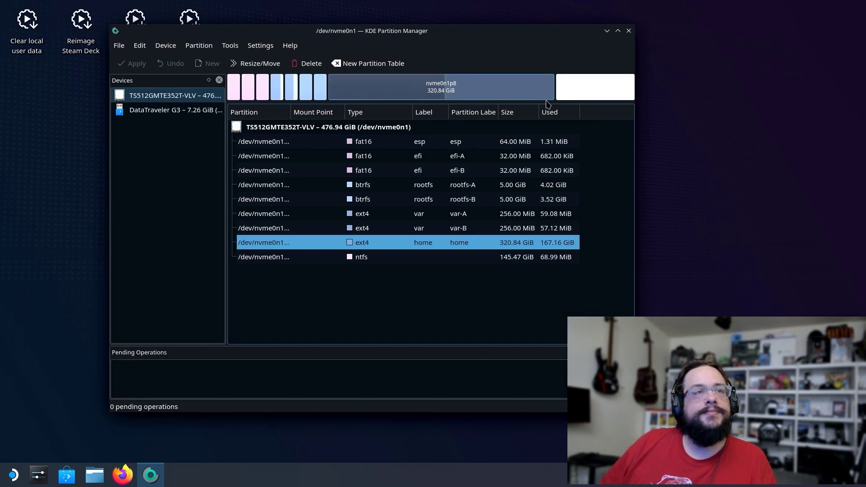
click(591, 98)
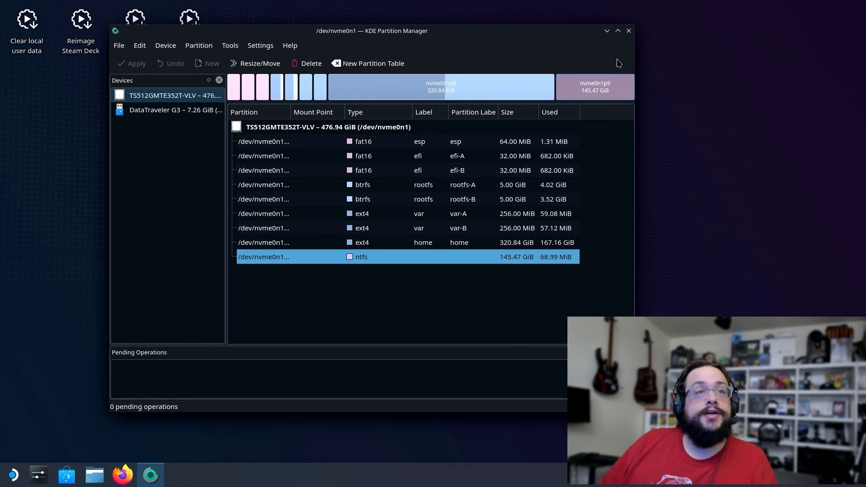
click(628, 31)
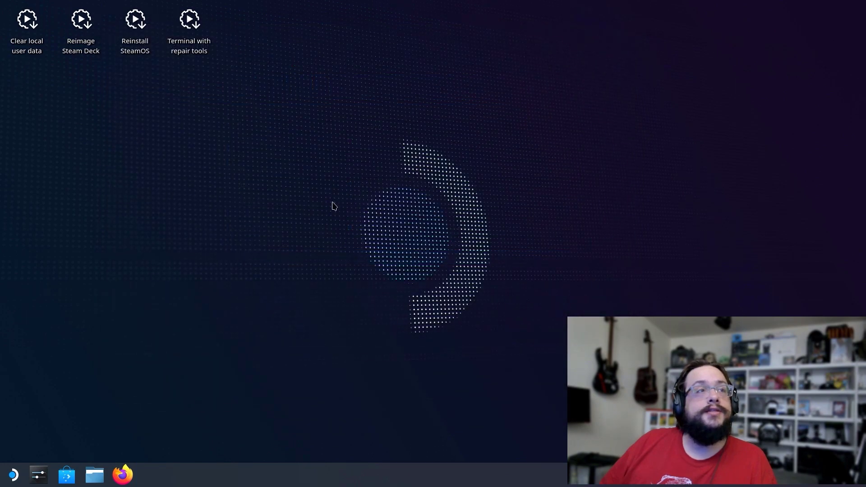
click(13, 475)
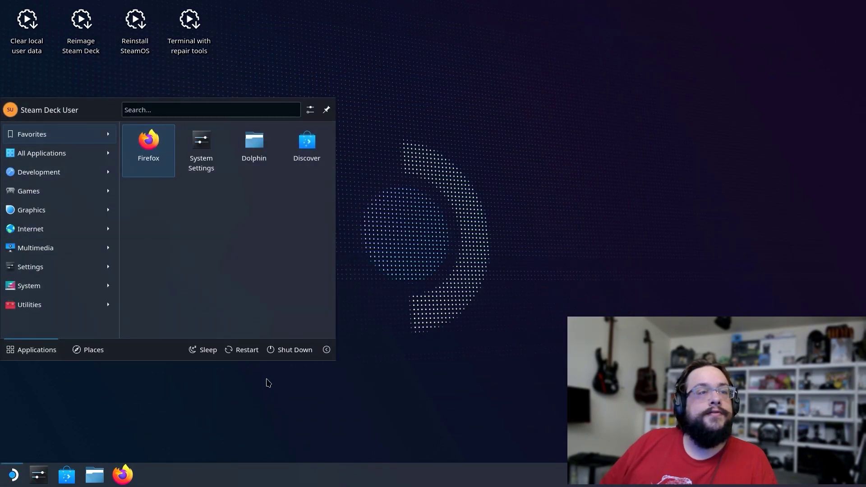
click(304, 354)
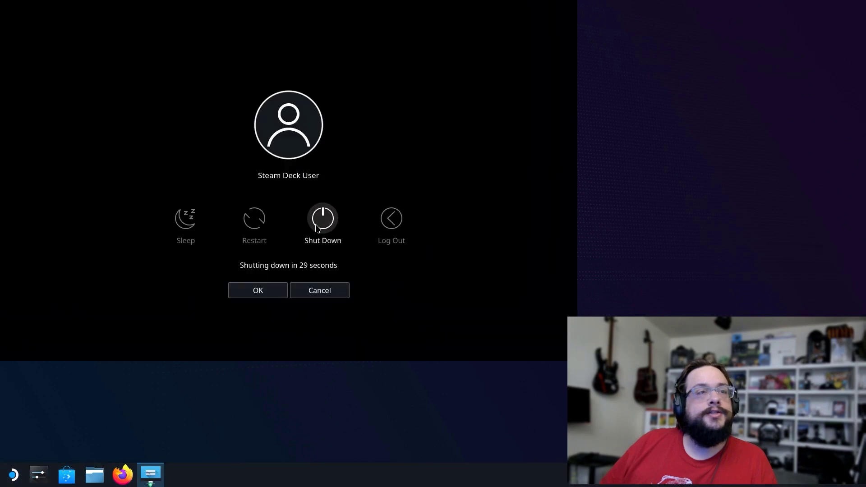
click(318, 220)
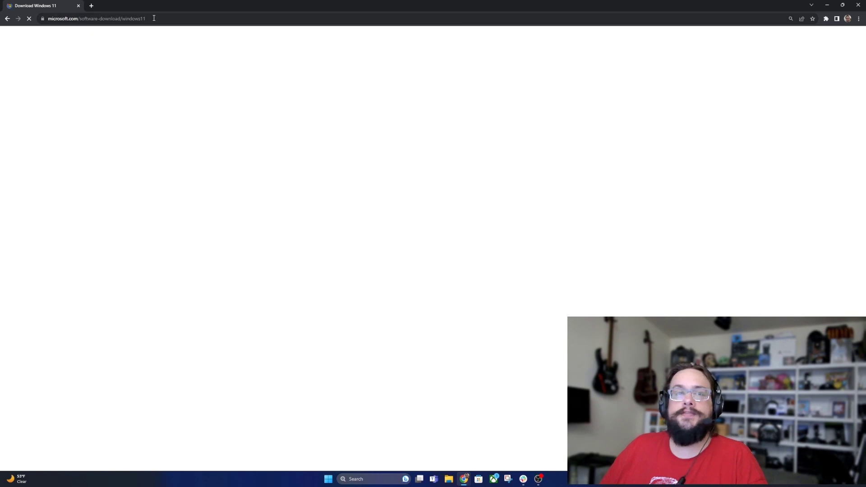
Download the Windows 11 installation media tool from Microsoft's page and use it to make USB drive F: bootable.
scroll(300, 187, down, 3)
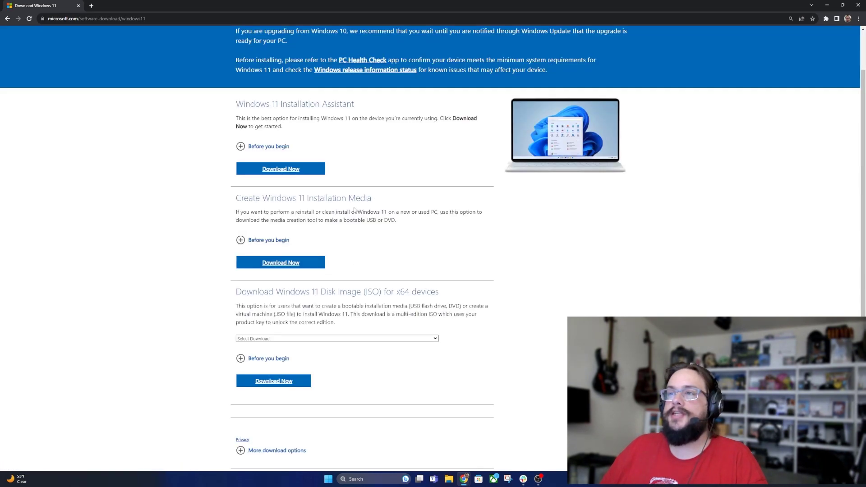
click(303, 264)
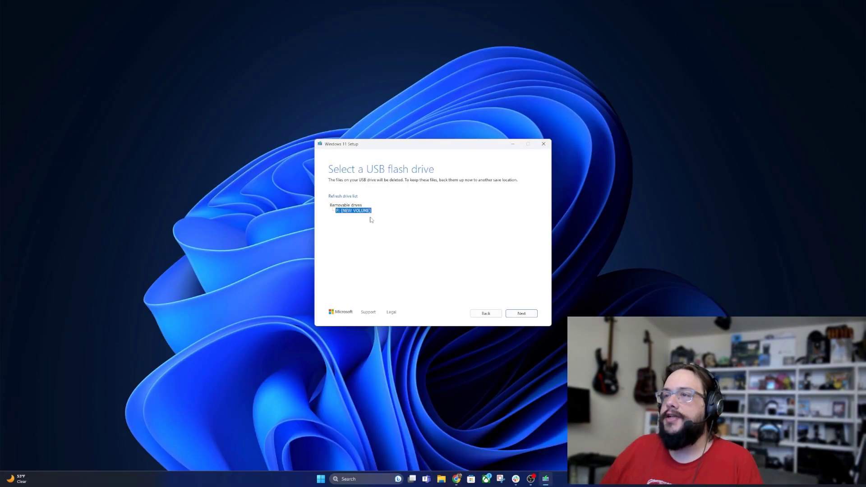
click(518, 315)
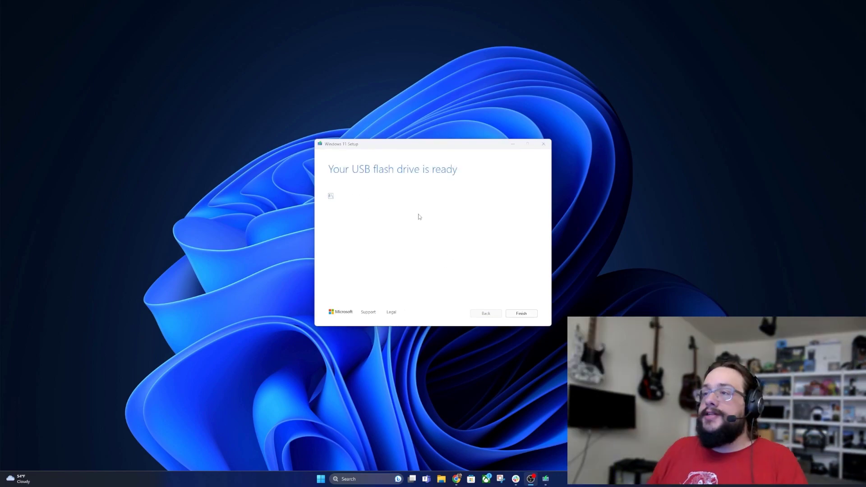
key(Return)
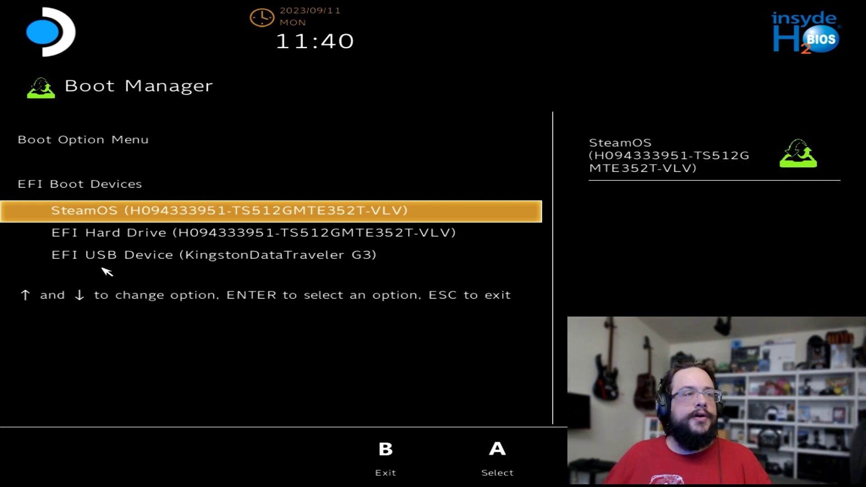
Boot from the Kingston USB device and start the Windows installation with English (United States) and the US keyboard.
click(125, 258)
click(126, 257)
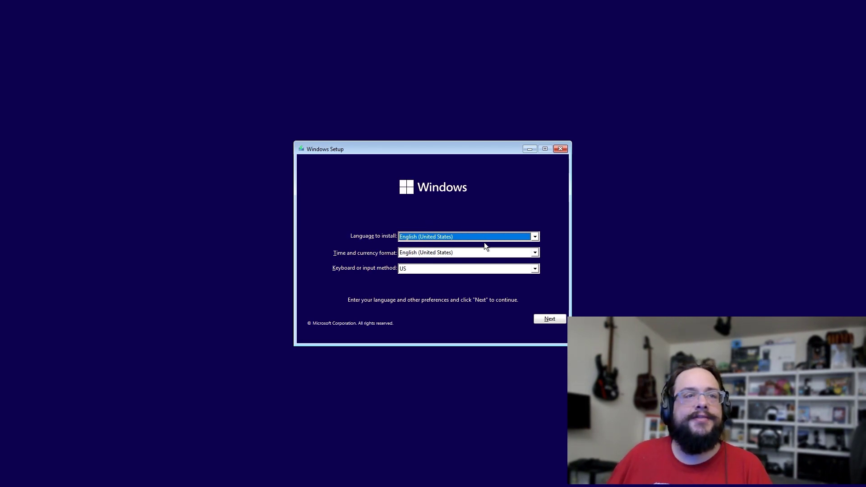
click(549, 320)
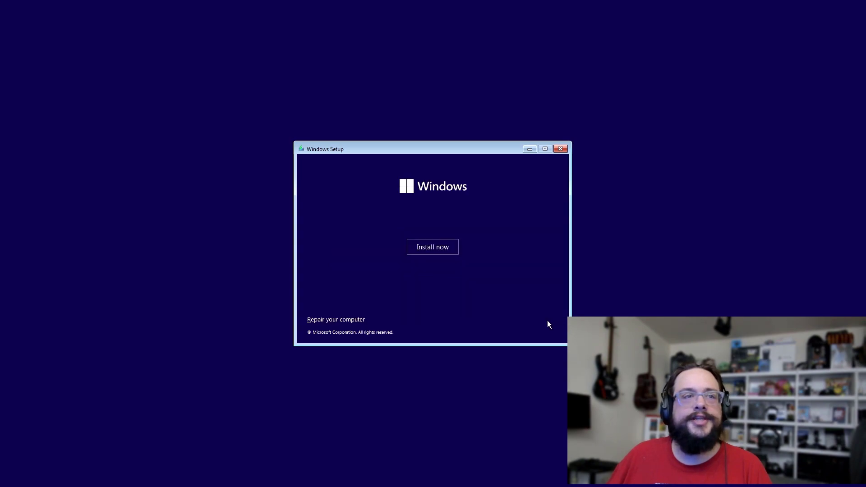
click(432, 250)
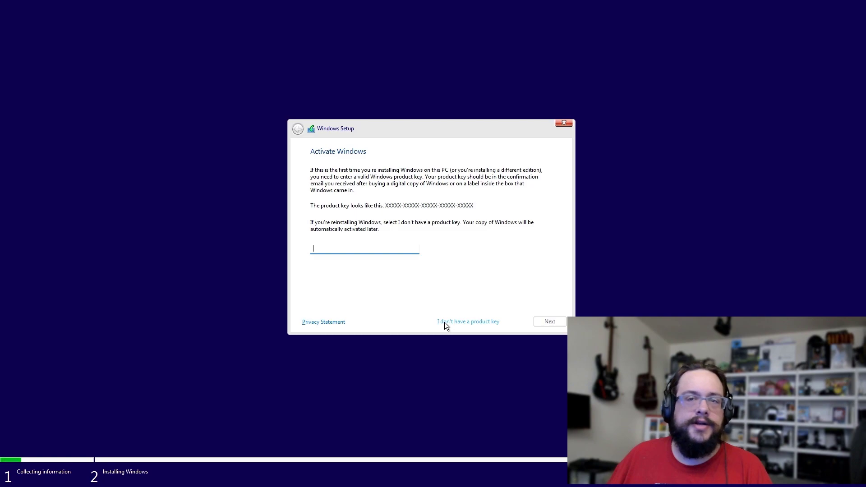
Set up a custom Windows-only installation of Windows 11 Home without a product key, accepting the licence terms.
click(445, 322)
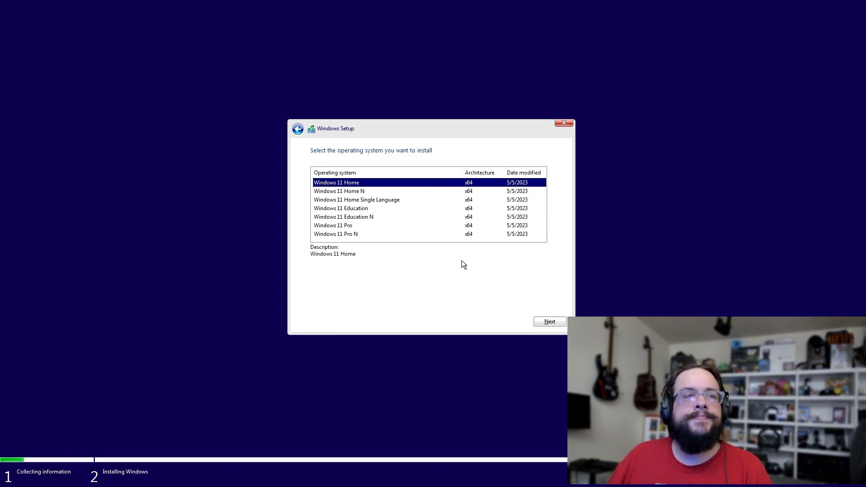
click(543, 322)
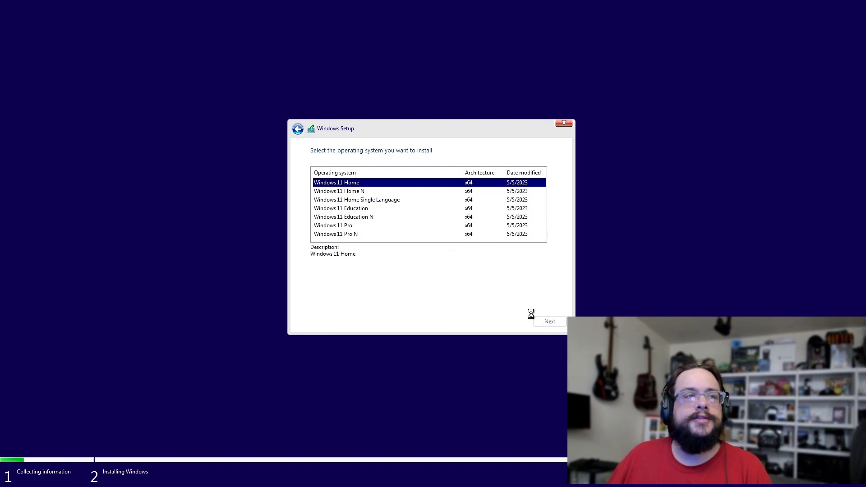
click(350, 306)
click(540, 323)
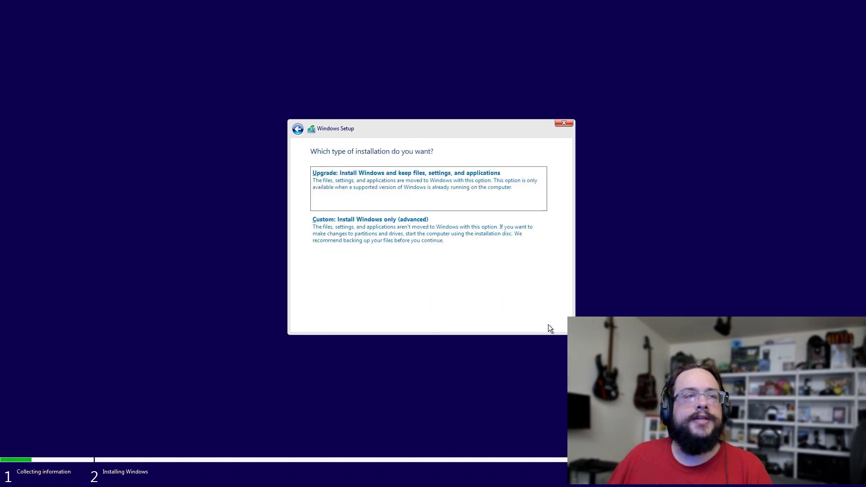
click(404, 243)
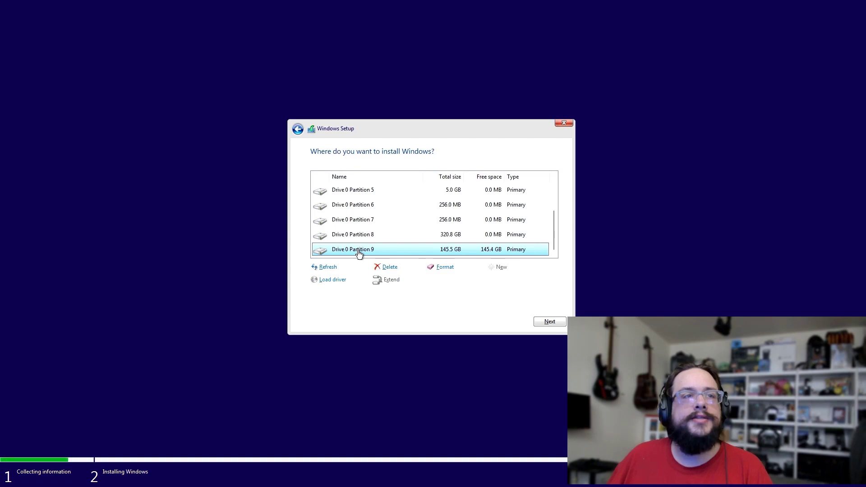
Install Windows on Drive 0 Partition 9, and dismiss the Start menu and Microsoft Store notification on the new desktop.
click(537, 319)
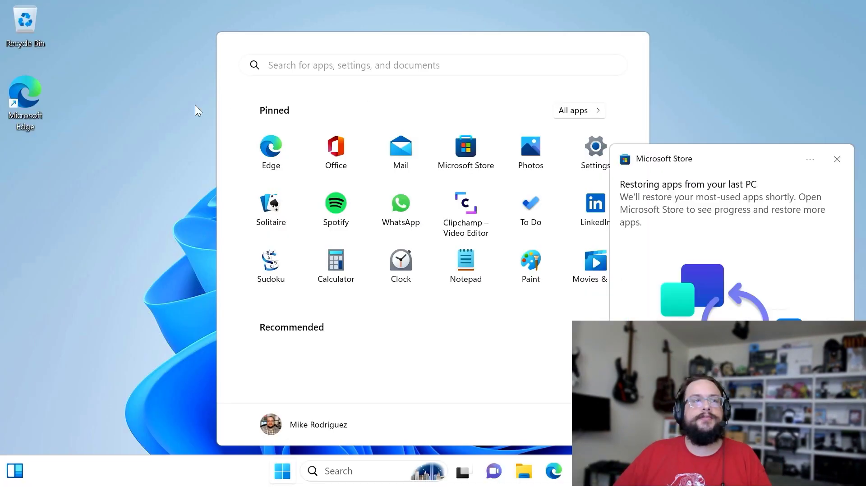
click(107, 138)
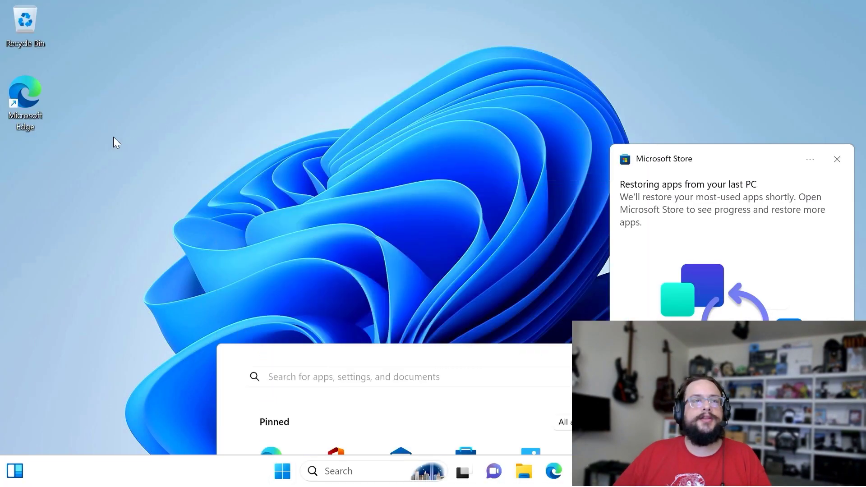
click(839, 161)
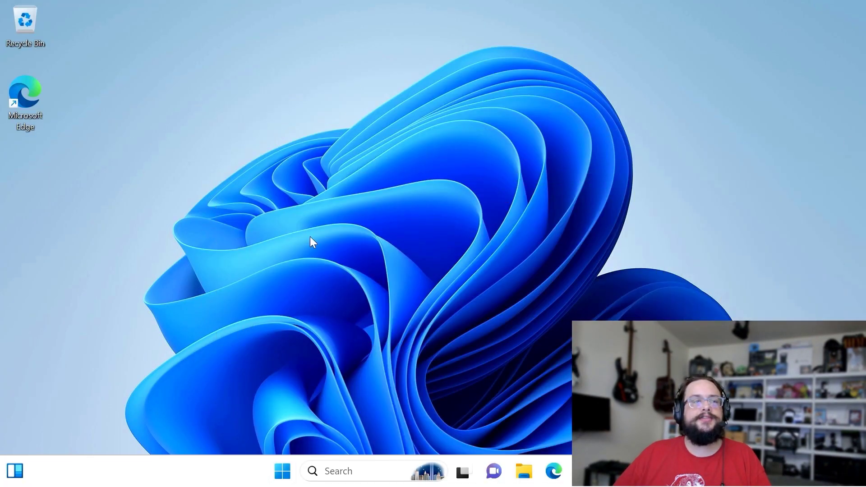
Shut down Windows.
click(282, 471)
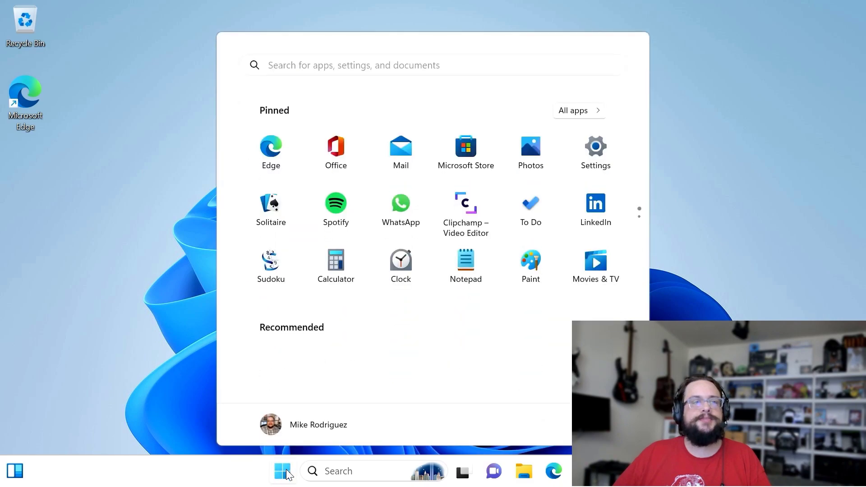
click(104, 250)
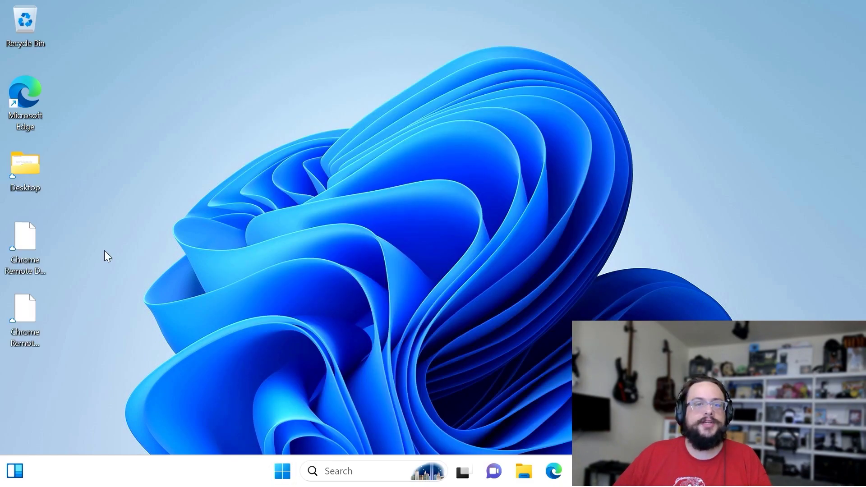
click(282, 471)
click(601, 425)
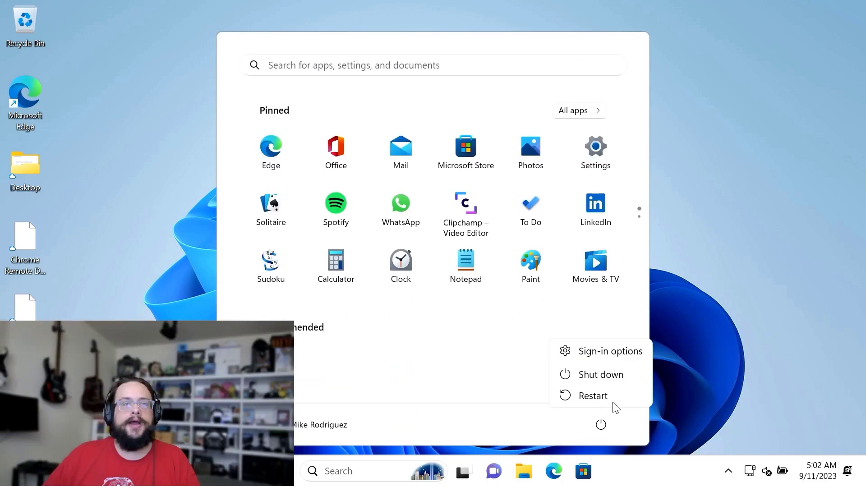
click(620, 375)
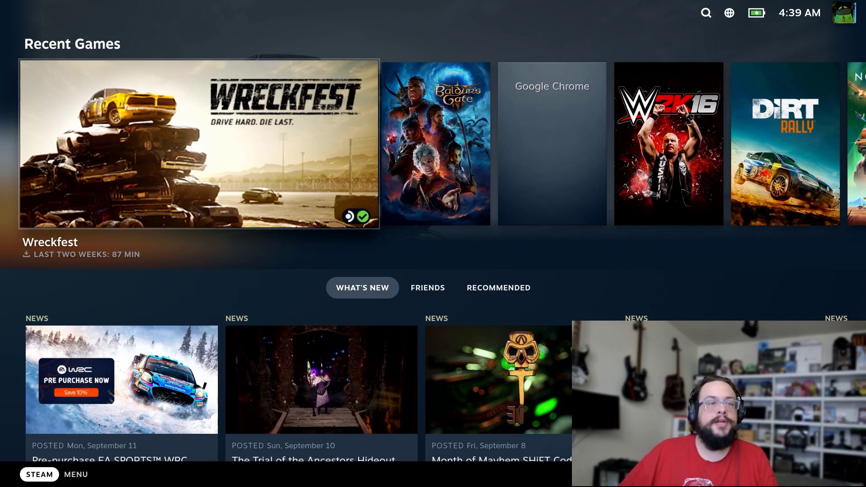
Switch the Steam Deck from gaming mode to the SteamOS desktop.
click(37, 478)
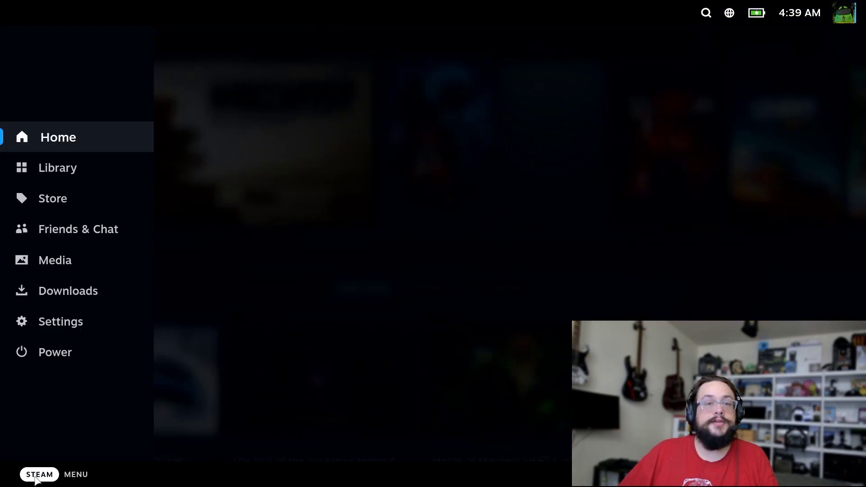
click(49, 360)
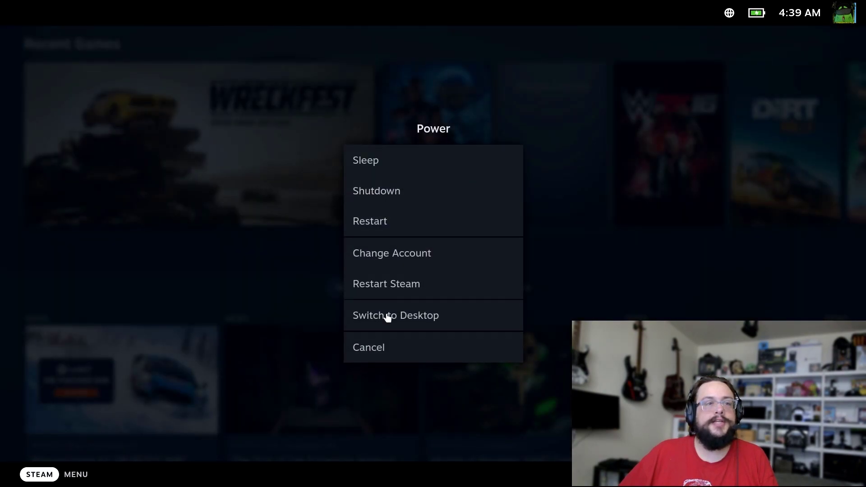
click(387, 316)
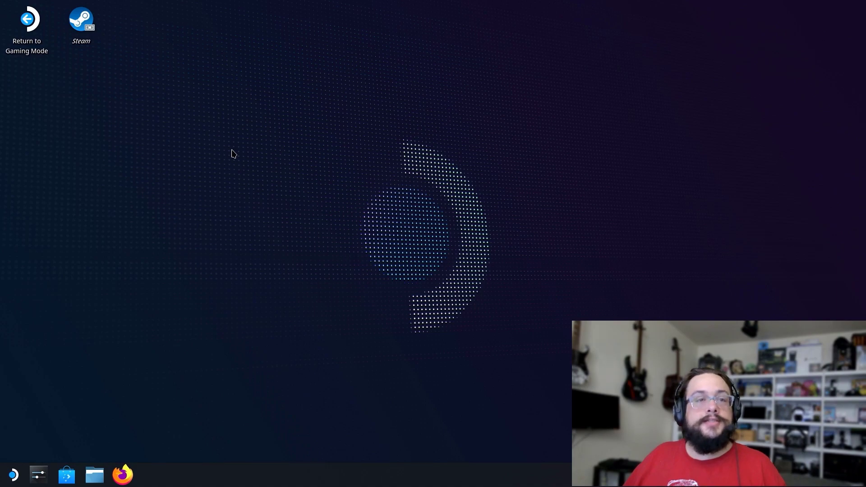
Open the SteamDeck-Clover-dualboot GitHub repository in Firefox and go to the Quick Install Steps in its README.
click(122, 479)
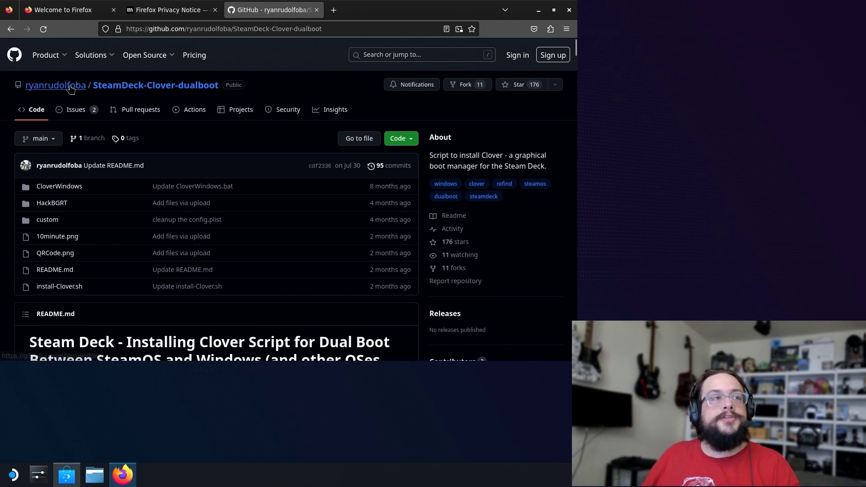
mouse_move(59, 89)
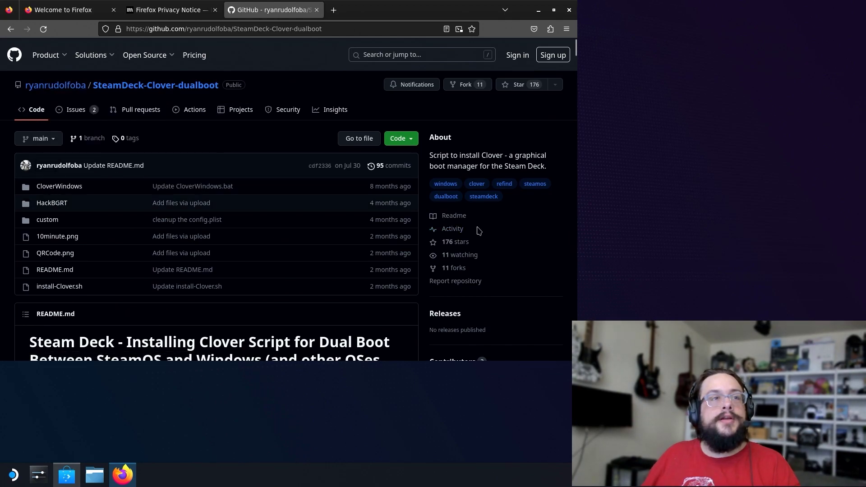
scroll(451, 223, down, 10)
scroll(451, 222, down, 10)
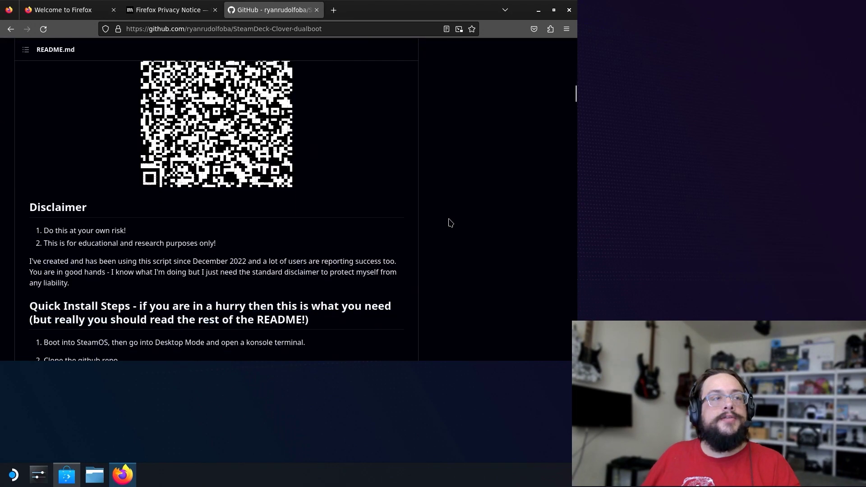